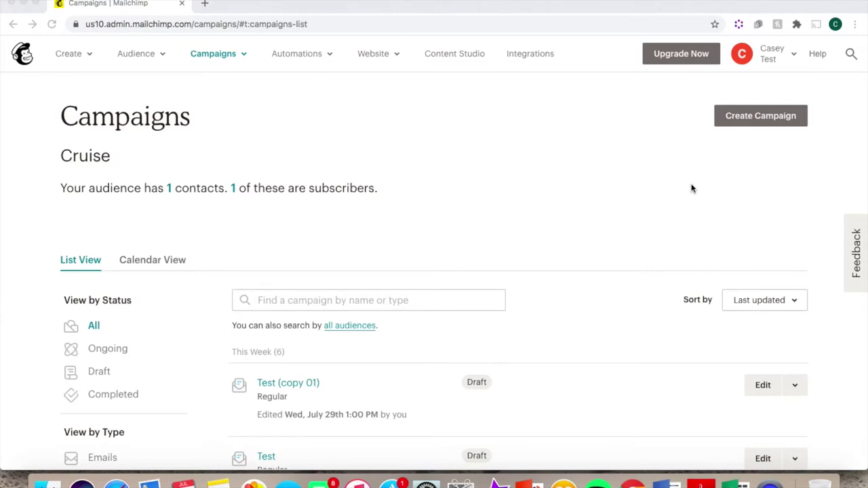
- Create a social post campaign named Test
{"action": "left_click", "coordinate": [85, 53]}
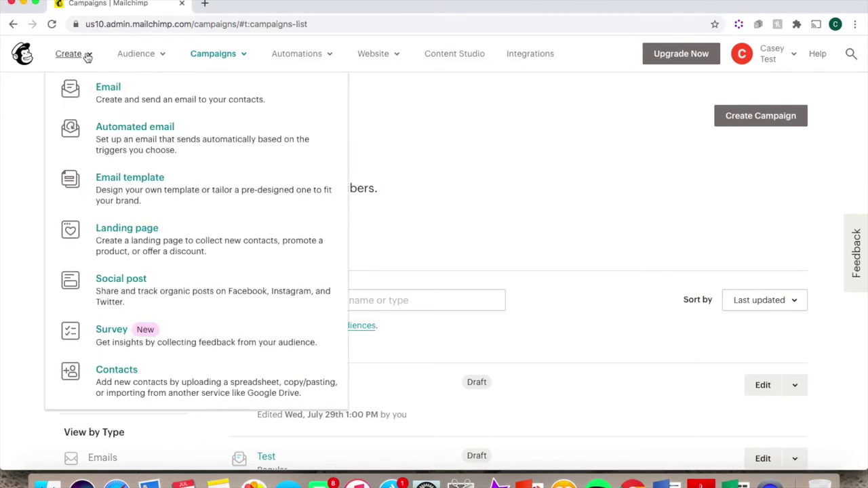
{"action": "left_click", "coordinate": [122, 281]}
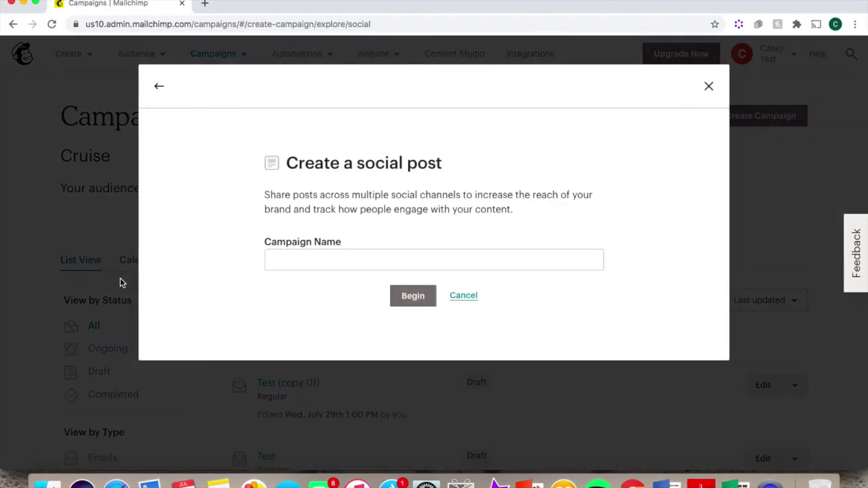
{"action": "left_click", "coordinate": [314, 261]}
{"action": "left_click", "coordinate": [314, 261]}
{"action": "left_click", "coordinate": [302, 288]}
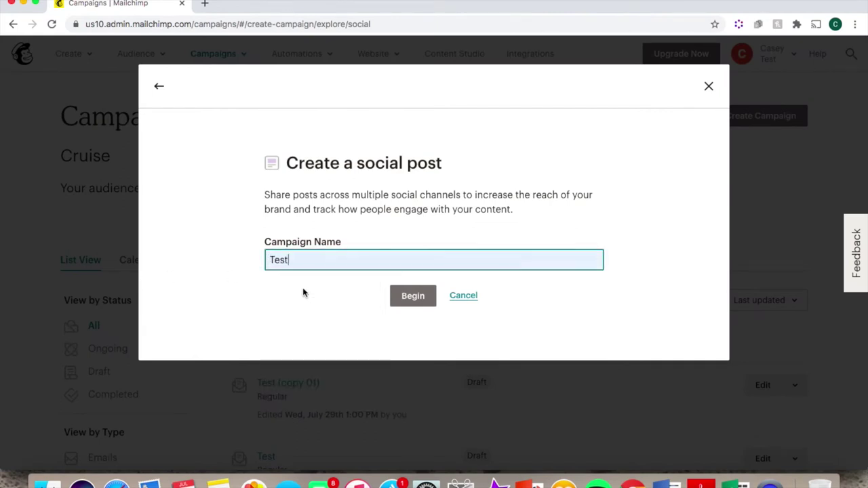
{"action": "left_click", "coordinate": [413, 297]}
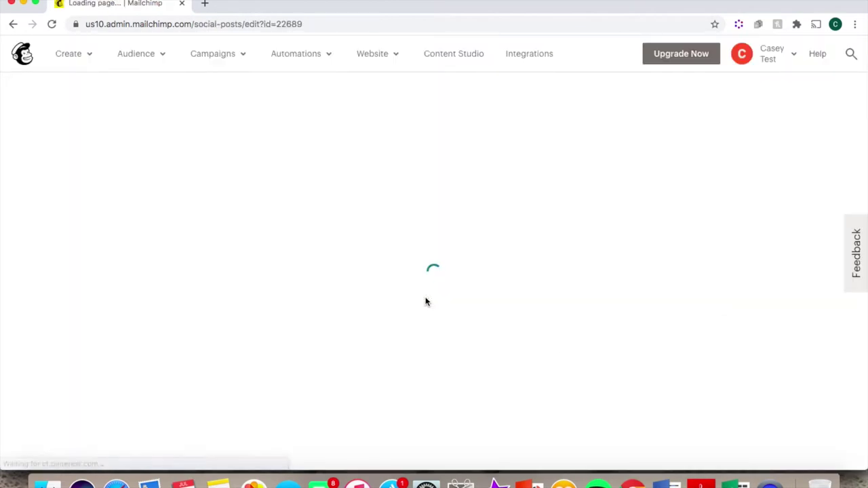
- Turn off sharing to Twitter, keeping Facebook and Instagram, and continue to the post design
{"action": "scroll", "coordinate": [426, 302], "scroll_direction": "down", "scroll_amount": 2}
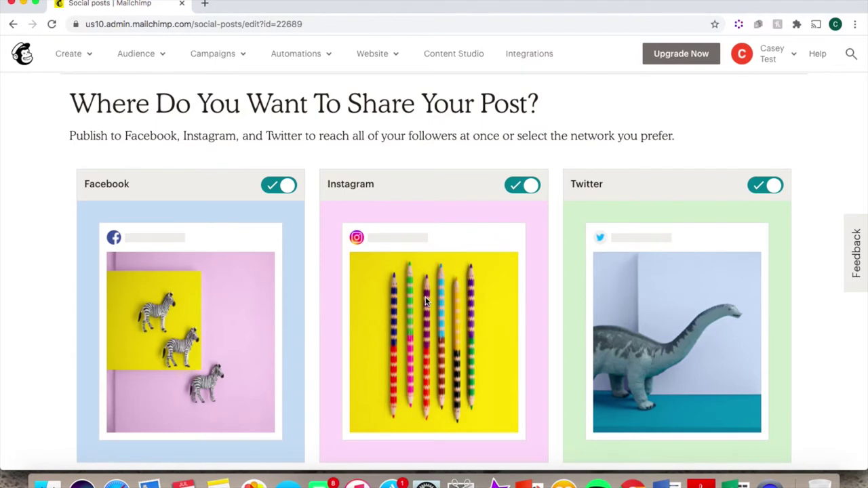
{"action": "left_click", "coordinate": [763, 185]}
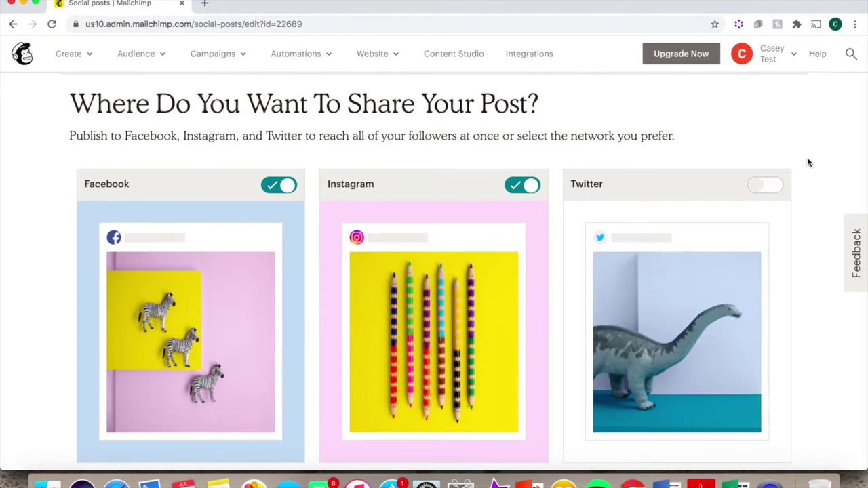
{"action": "scroll", "coordinate": [798, 151], "scroll_direction": "up", "scroll_amount": 2}
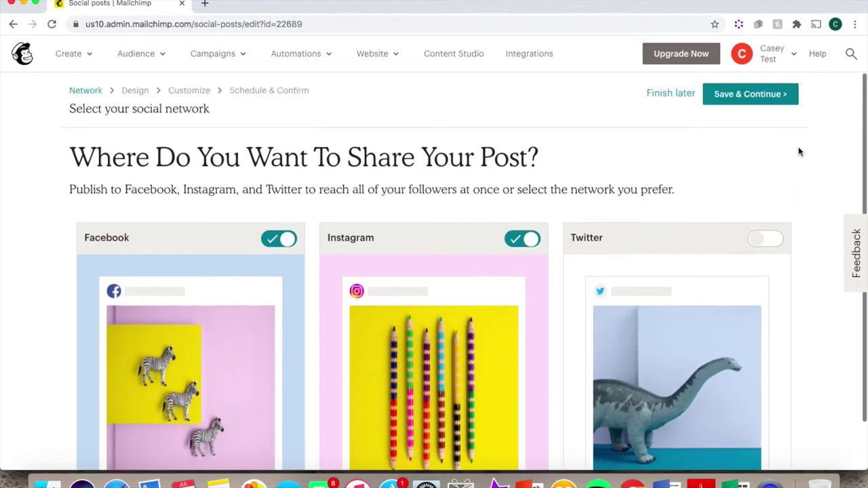
{"action": "left_click", "coordinate": [768, 95]}
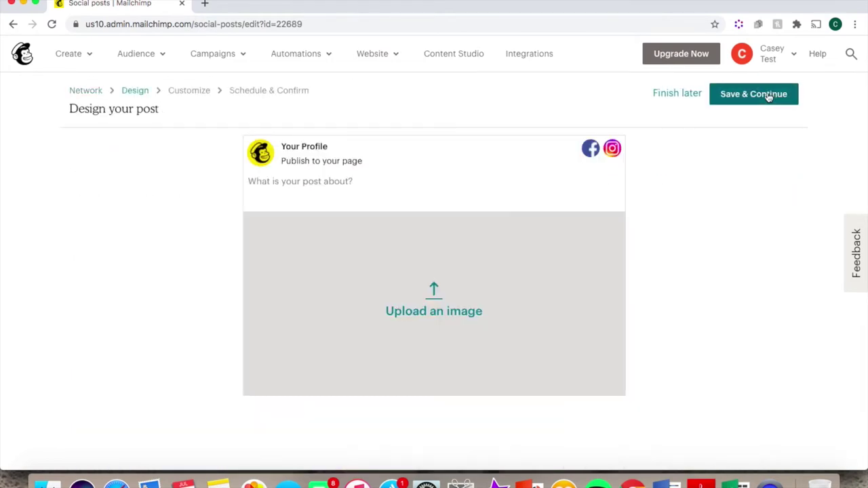
- Enter "Text" as the post's text, add the lawn bowling photo from My Files, and save the design
{"action": "left_click", "coordinate": [292, 183]}
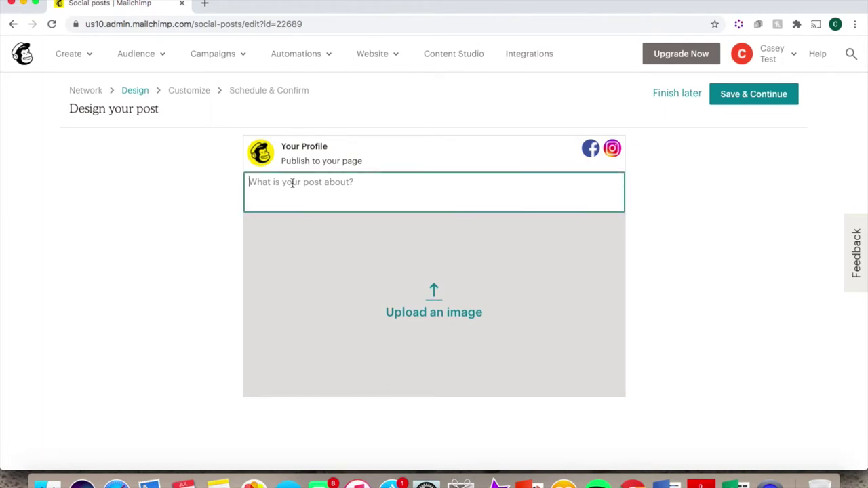
{"action": "type", "text": "Text"}
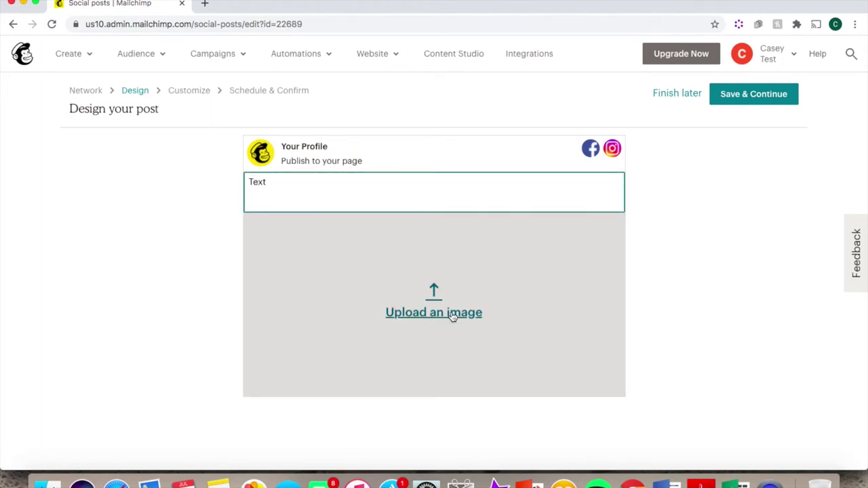
{"action": "left_click", "coordinate": [452, 316]}
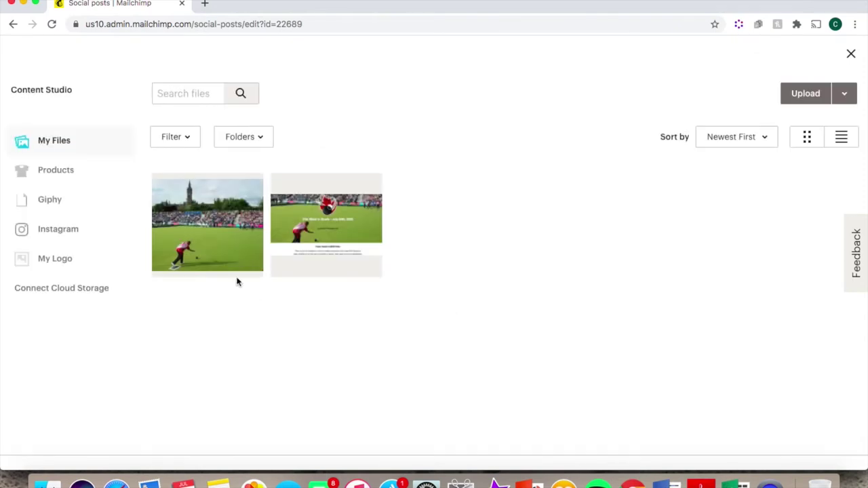
{"action": "left_click", "coordinate": [217, 244]}
{"action": "left_click", "coordinate": [833, 98]}
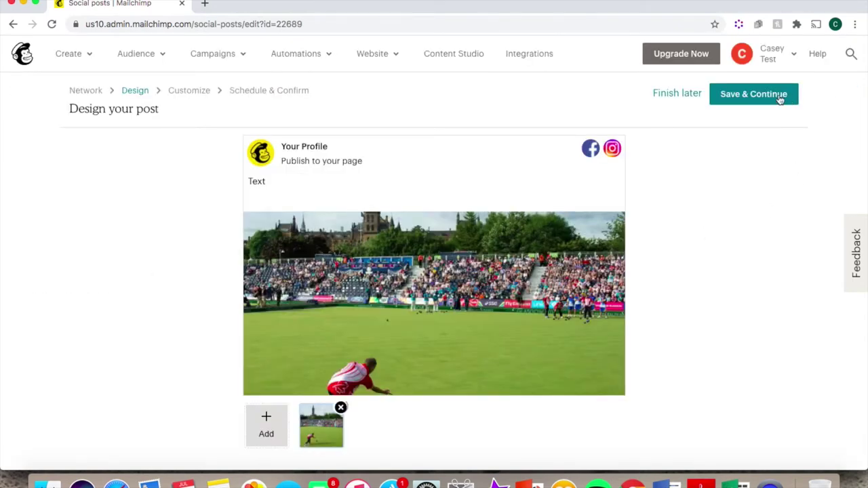
{"action": "left_click", "coordinate": [763, 97]}
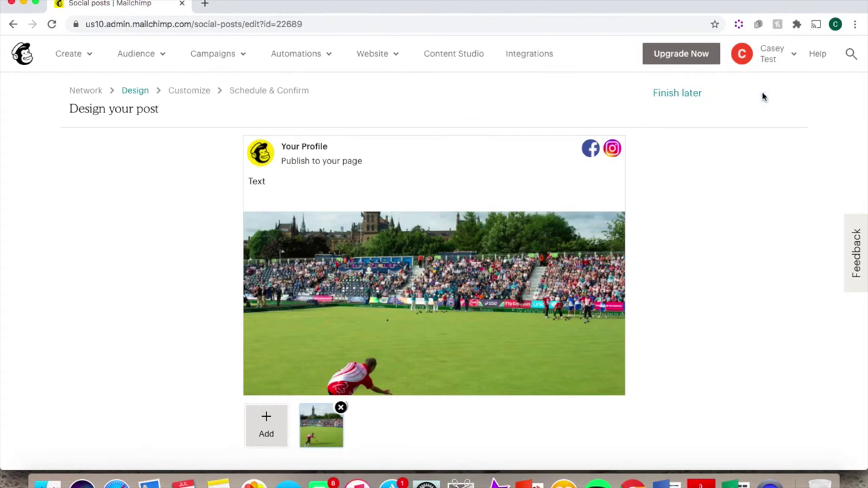
- Accept the Facebook and Instagram versions of the post and choose scheduled publishing for it
{"action": "scroll", "coordinate": [504, 172], "scroll_direction": "down", "scroll_amount": 3}
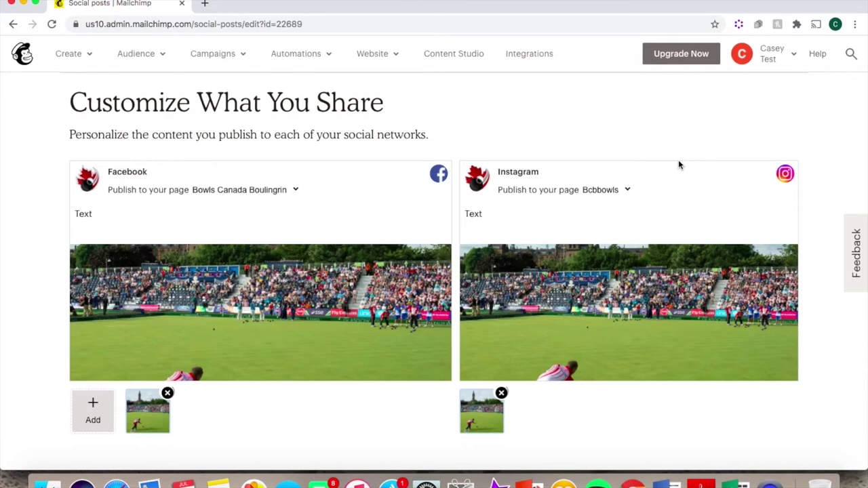
{"action": "scroll", "coordinate": [678, 165], "scroll_direction": "up", "scroll_amount": 2}
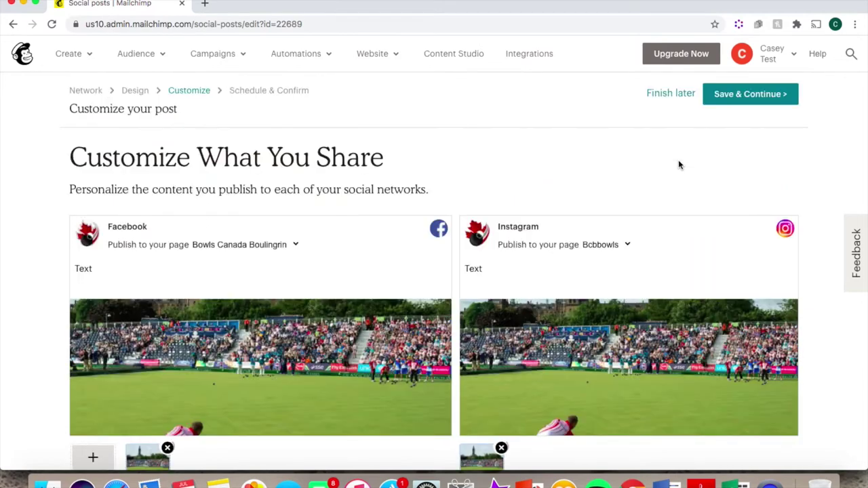
{"action": "left_click", "coordinate": [762, 98]}
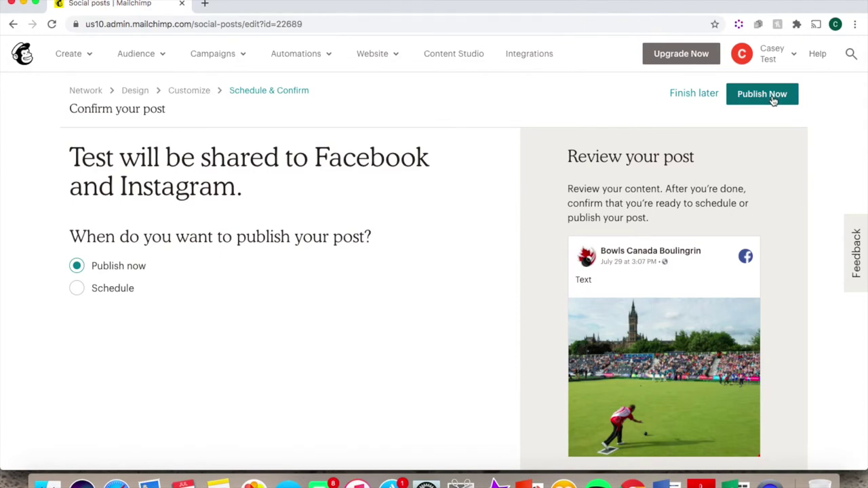
{"action": "left_click", "coordinate": [76, 287]}
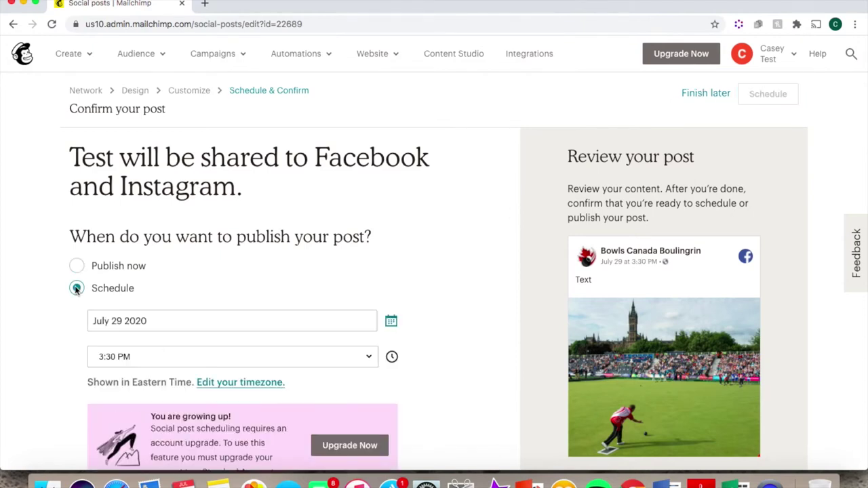
- Examine all campaigns in the monthly calendar view
{"action": "left_click", "coordinate": [211, 59]}
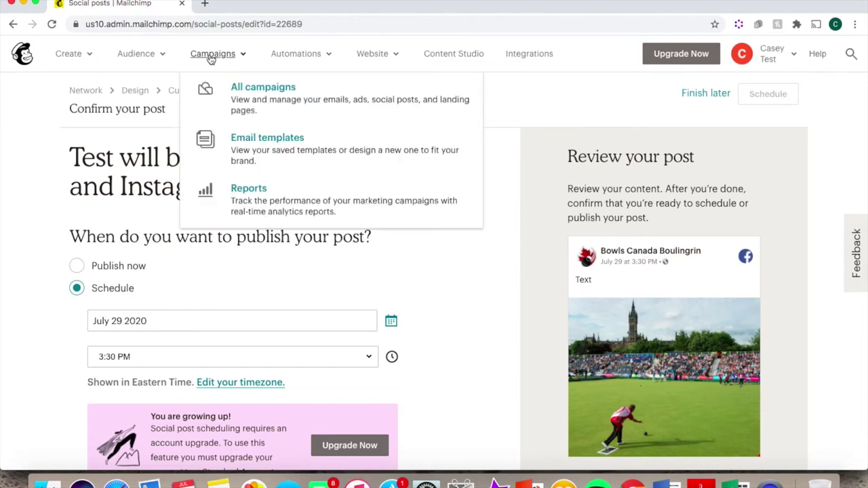
{"action": "left_click", "coordinate": [268, 92]}
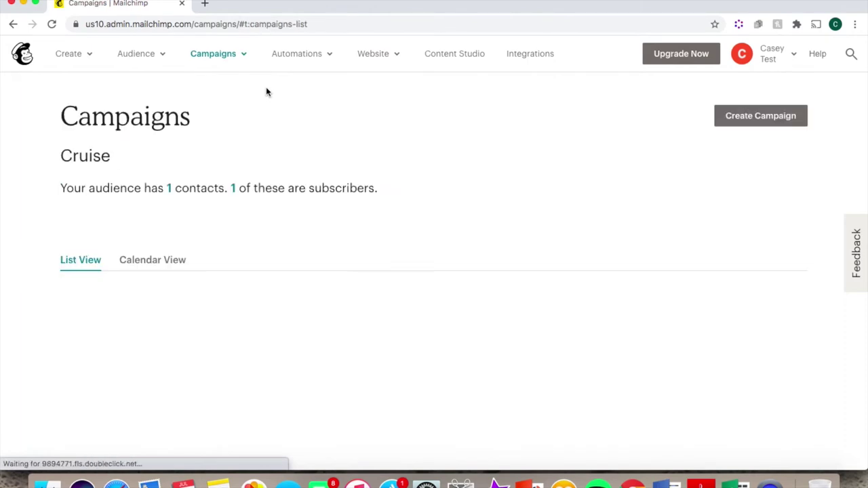
{"action": "left_click", "coordinate": [140, 261]}
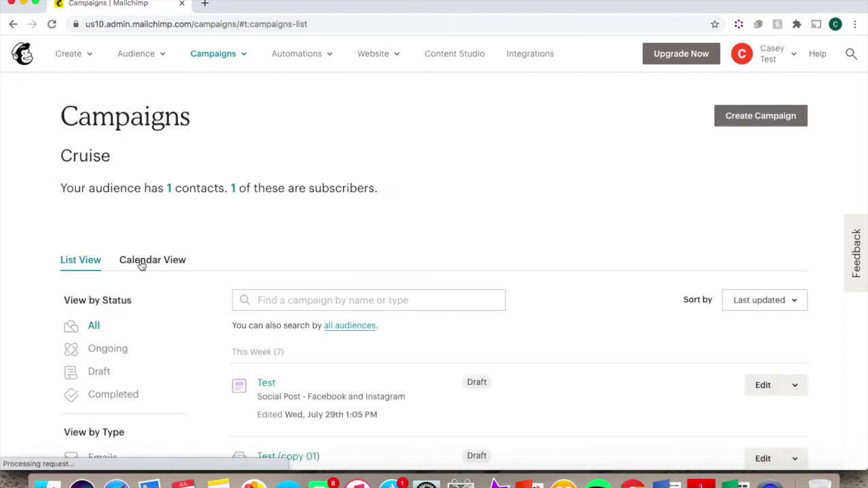
{"action": "scroll", "coordinate": [666, 294], "scroll_direction": "down", "scroll_amount": 3}
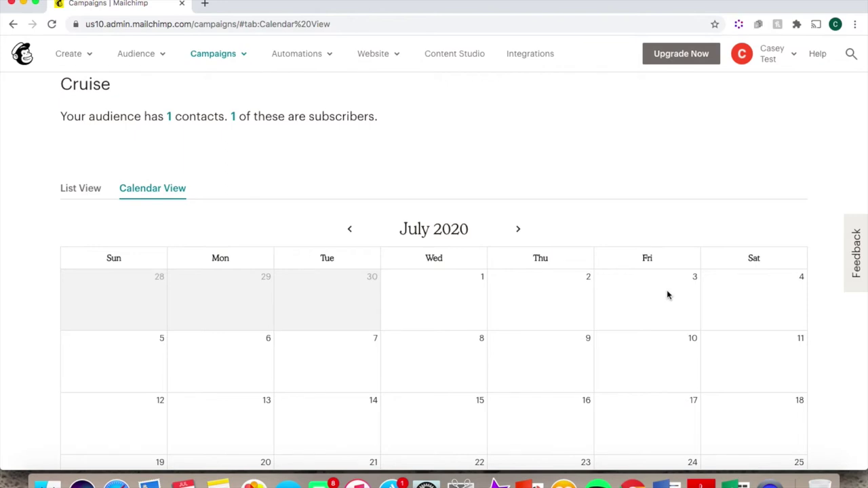
{"action": "scroll", "coordinate": [666, 294], "scroll_direction": "up", "scroll_amount": 3}
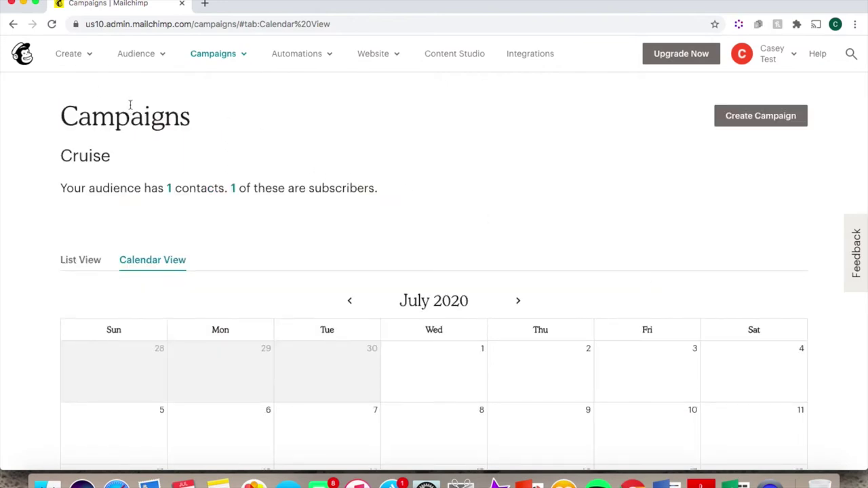
- Create a new survey for an audience and start adding questions to it
{"action": "left_click", "coordinate": [80, 54]}
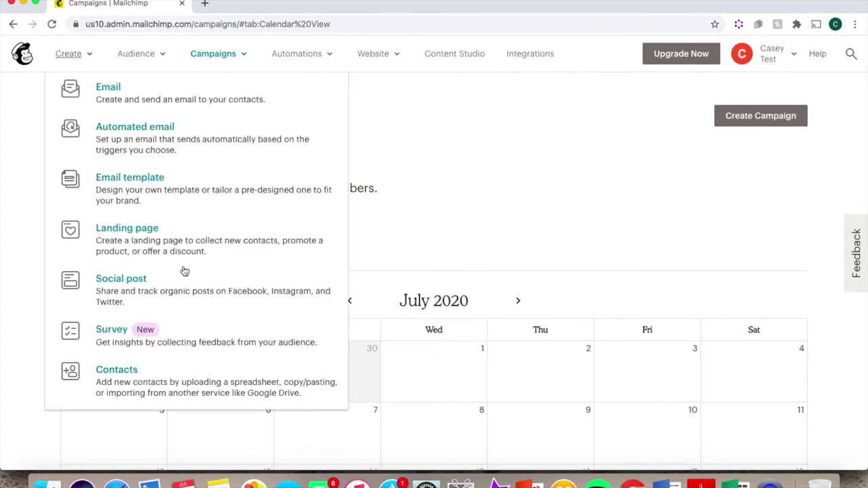
{"action": "left_click", "coordinate": [116, 332]}
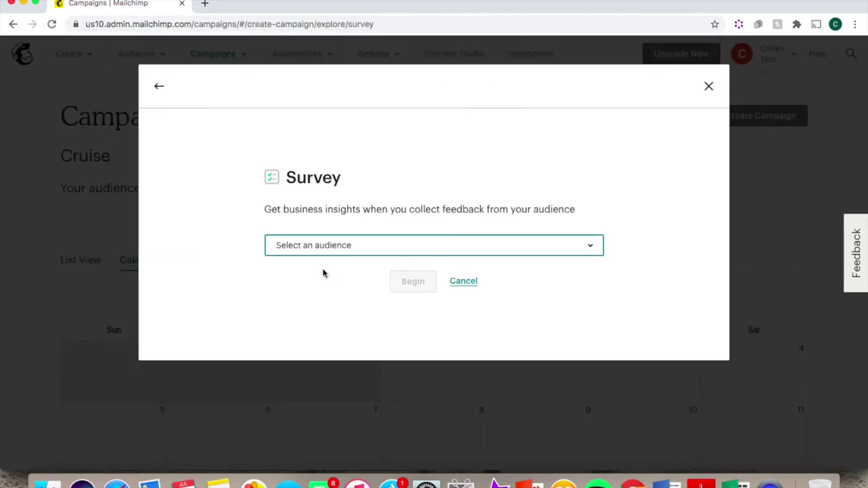
{"action": "left_click", "coordinate": [415, 285]}
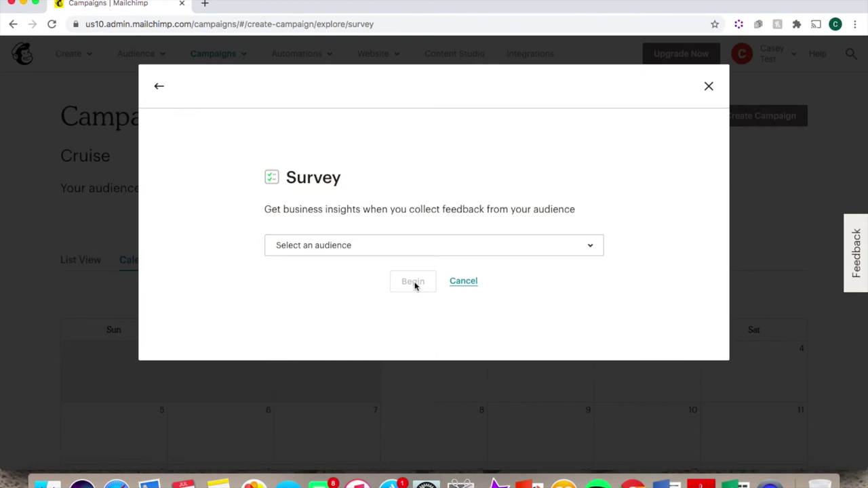
{"action": "left_click", "coordinate": [415, 284]}
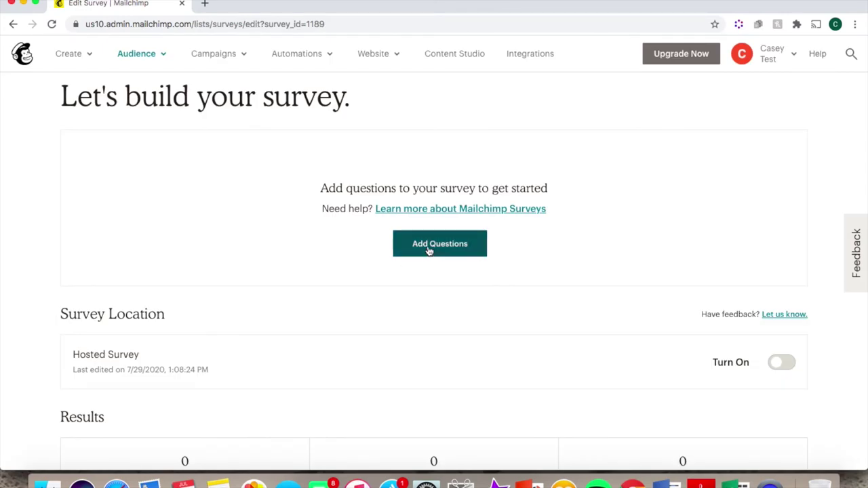
{"action": "left_click", "coordinate": [429, 249]}
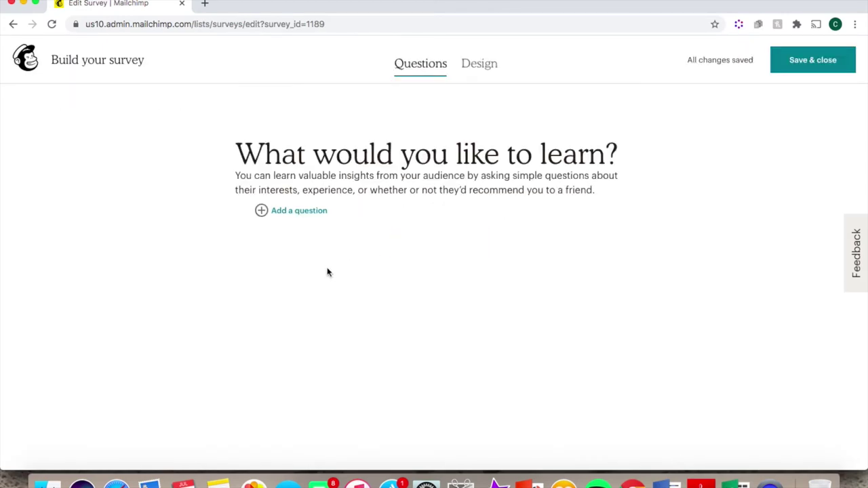
- Add a Radio Buttons question "Q" with two answer options, both "A", leaving it not required
{"action": "left_click", "coordinate": [301, 212]}
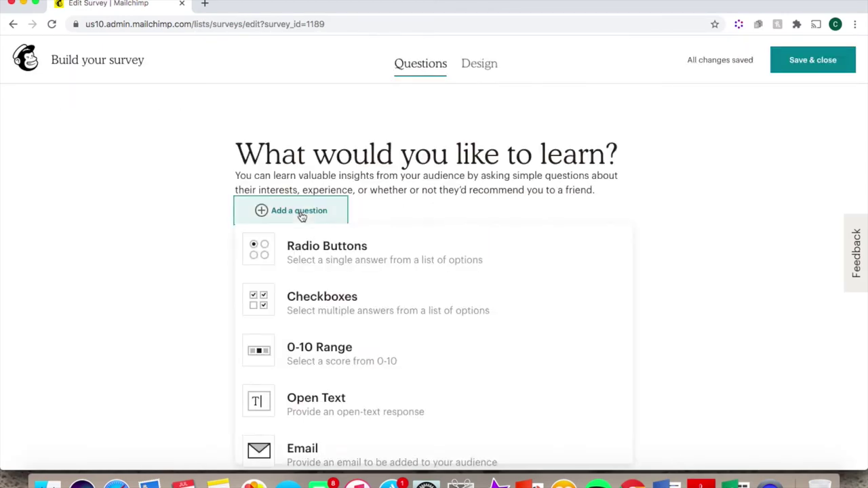
{"action": "left_click", "coordinate": [356, 263]}
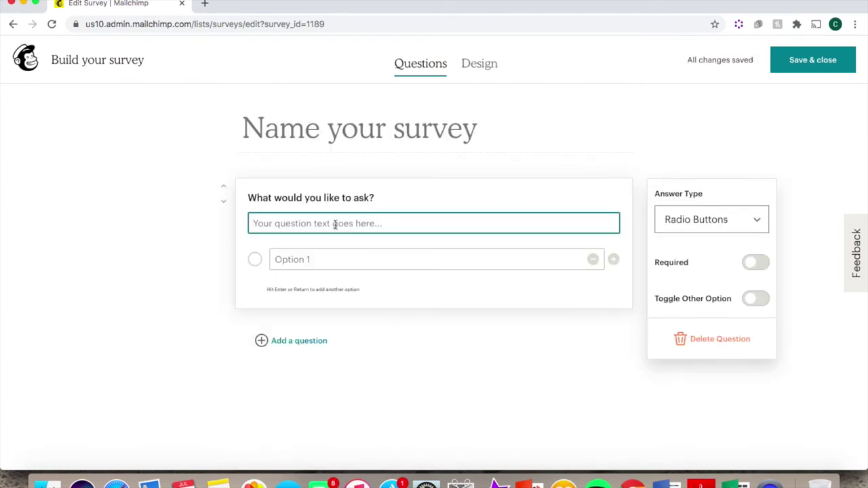
{"action": "type", "text": "Q"}
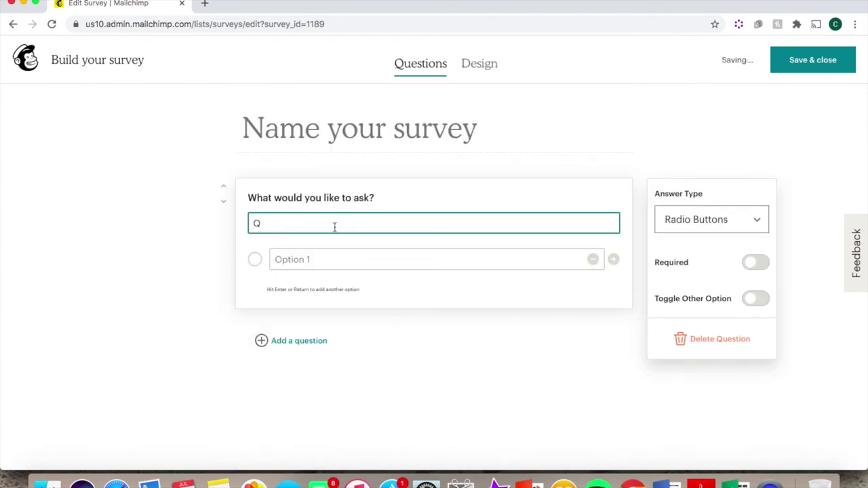
{"action": "left_click", "coordinate": [322, 258]}
{"action": "type", "text": "A"}
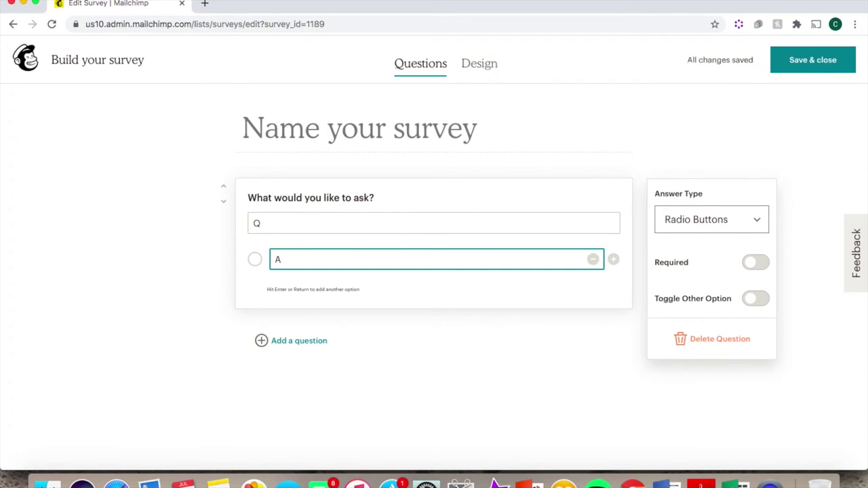
{"action": "left_click", "coordinate": [614, 260]}
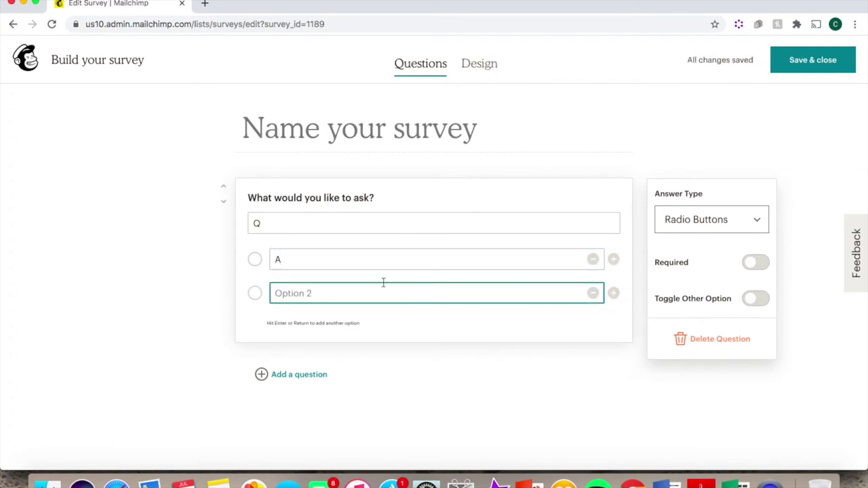
{"action": "type", "text": "A"}
{"action": "left_click", "coordinate": [754, 264]}
{"action": "left_click", "coordinate": [755, 264]}
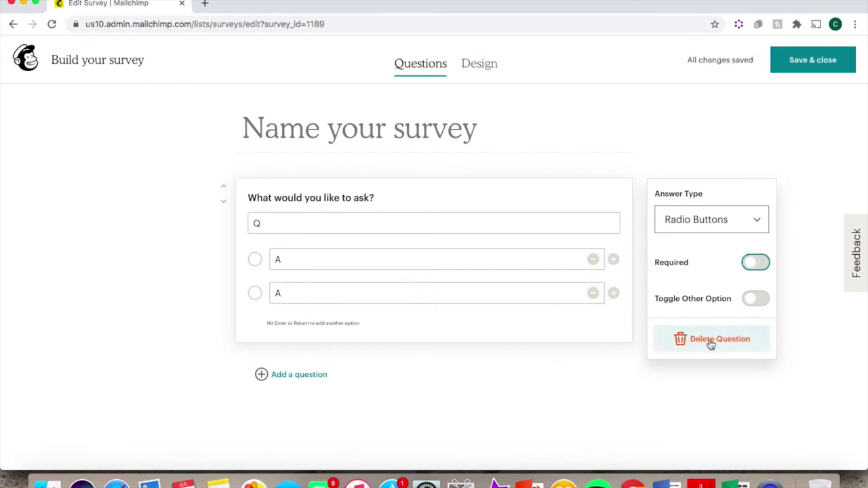
- Add a second survey question with the Checkboxes answer type
{"action": "left_click", "coordinate": [295, 378]}
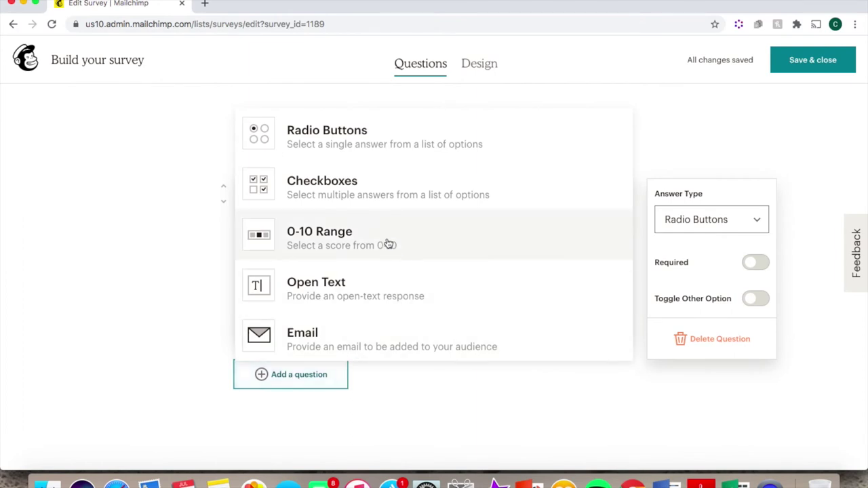
{"action": "left_click", "coordinate": [360, 197]}
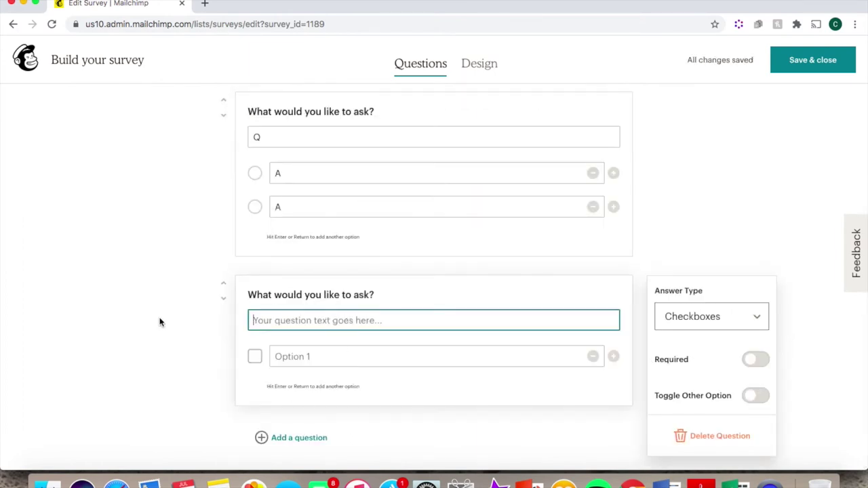
- Review the survey page's design options, including the Custom Messaging settings and the confirmation message preview
{"action": "left_click", "coordinate": [479, 66]}
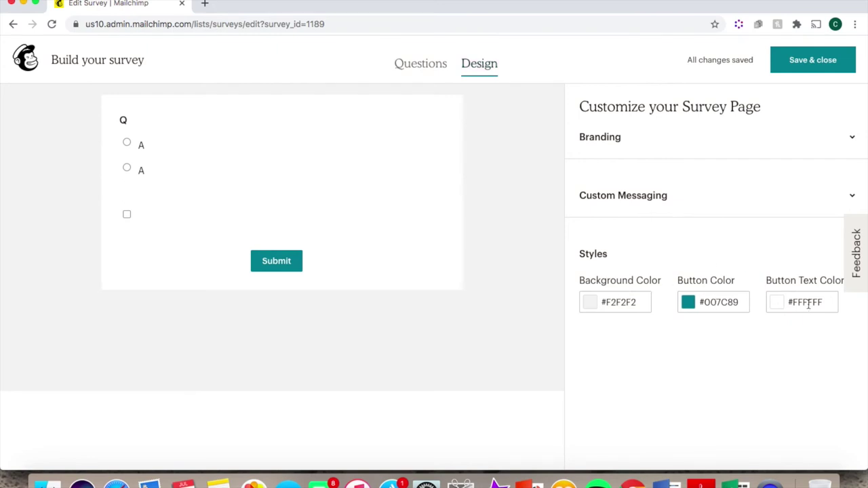
{"action": "left_click", "coordinate": [852, 197]}
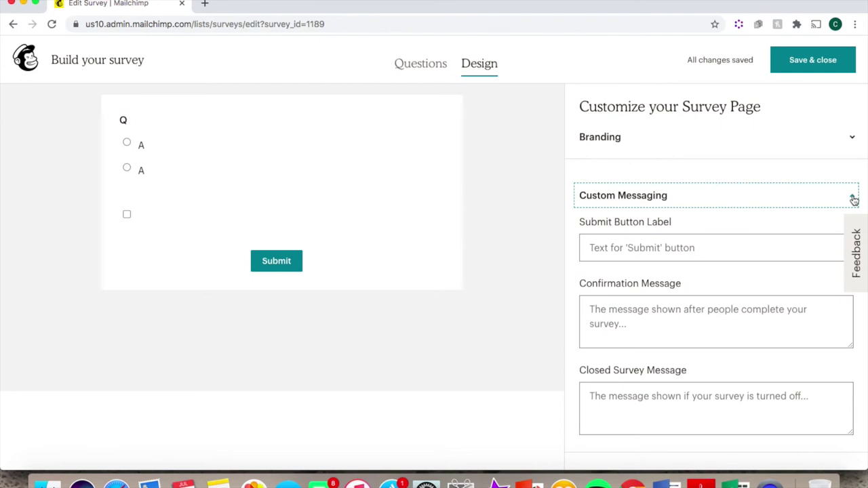
{"action": "left_click", "coordinate": [616, 317]}
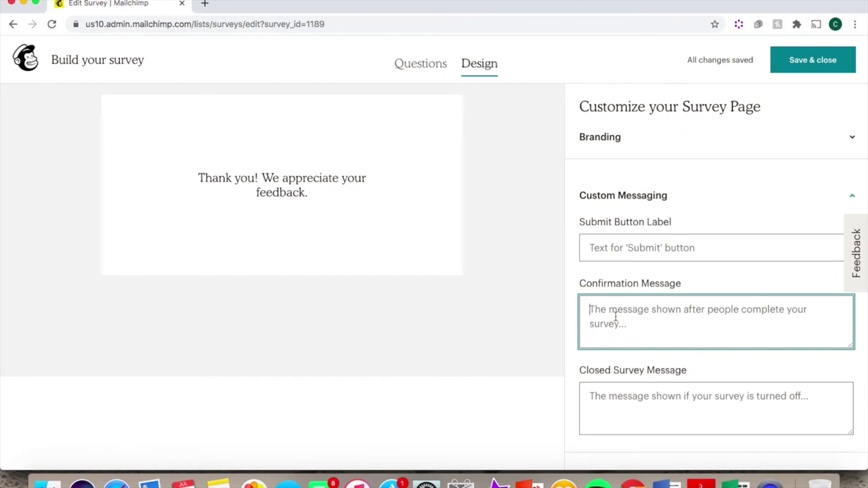
- Save and close the survey, and turn on the hosted survey
{"action": "left_click", "coordinate": [813, 60]}
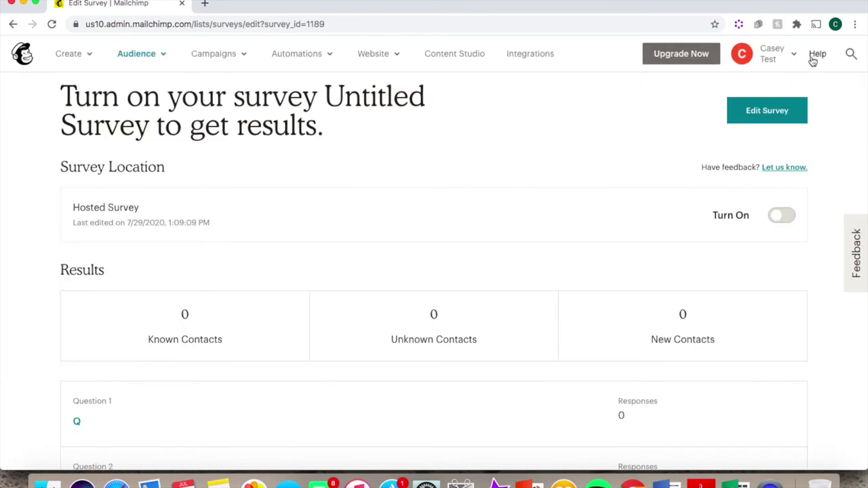
{"action": "left_click", "coordinate": [781, 217]}
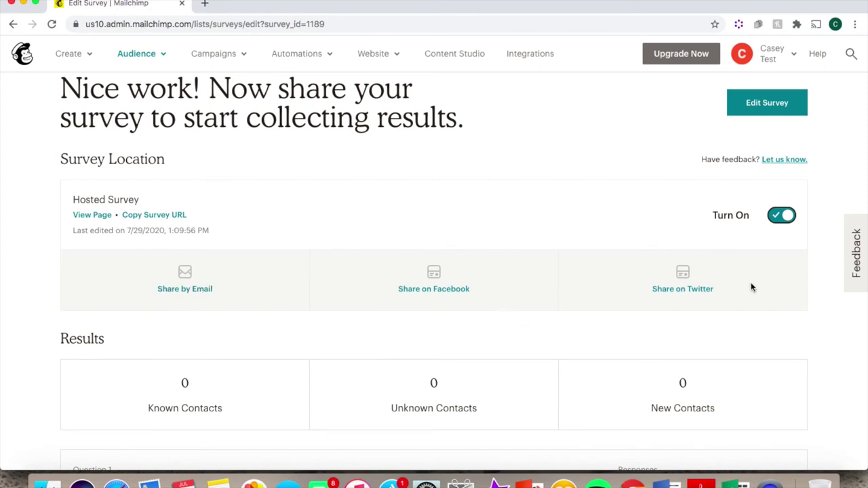
- Find the untitled survey in the list of all campaigns and view its sharing options and question results
{"action": "left_click", "coordinate": [210, 54]}
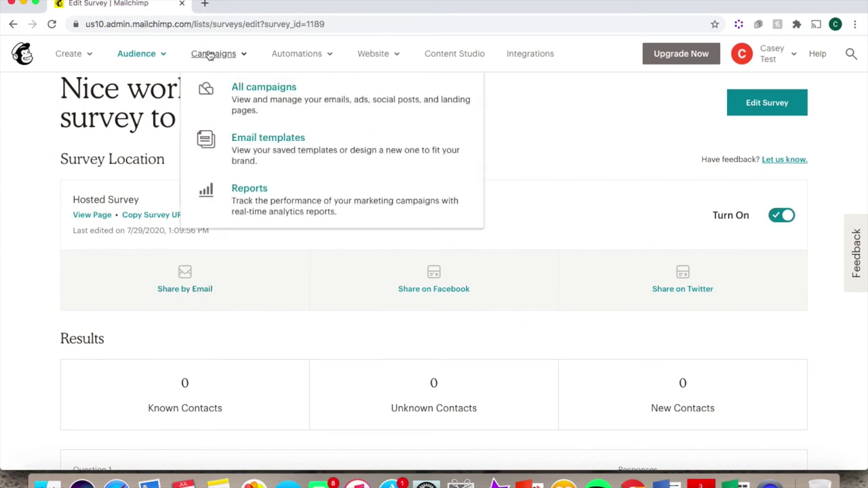
{"action": "left_click", "coordinate": [271, 87]}
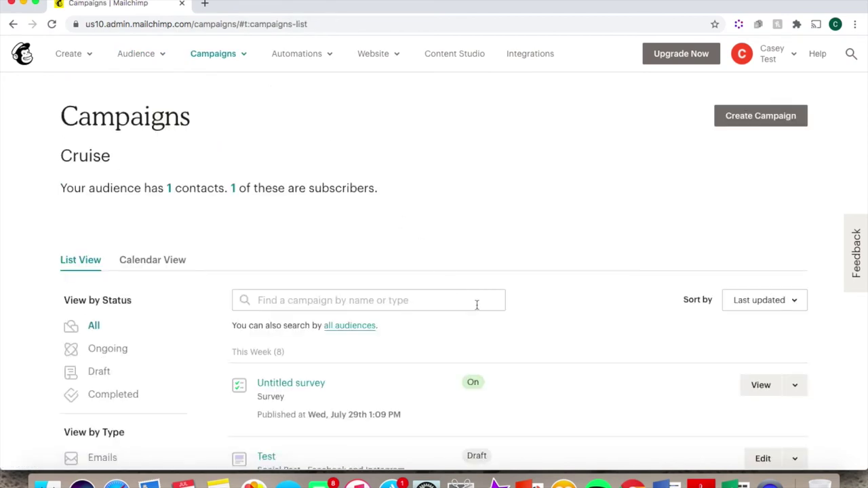
{"action": "scroll", "coordinate": [565, 425], "scroll_direction": "down", "scroll_amount": 5}
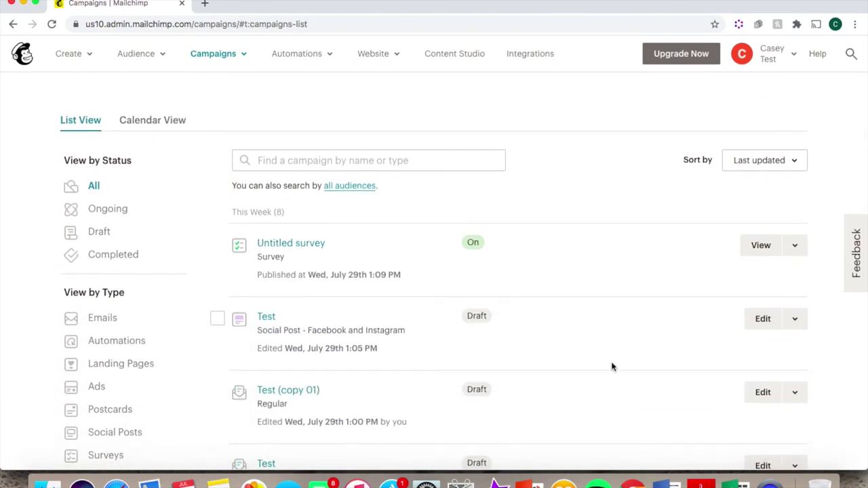
{"action": "left_click", "coordinate": [268, 248]}
{"action": "scroll", "coordinate": [536, 270], "scroll_direction": "down", "scroll_amount": 3}
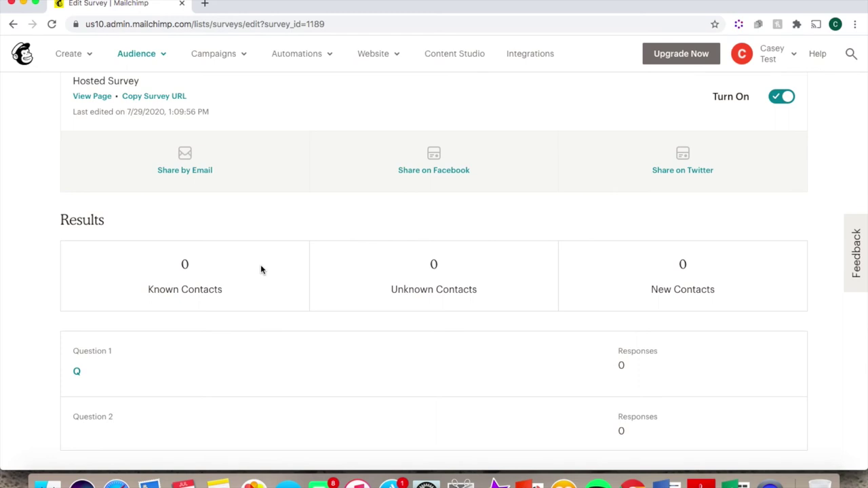
- Create a single-email "Say 'happy birthday'" automation for the Cruise audience, keeping the suggested campaign name
{"action": "left_click", "coordinate": [303, 62]}
{"action": "left_click", "coordinate": [328, 89]}
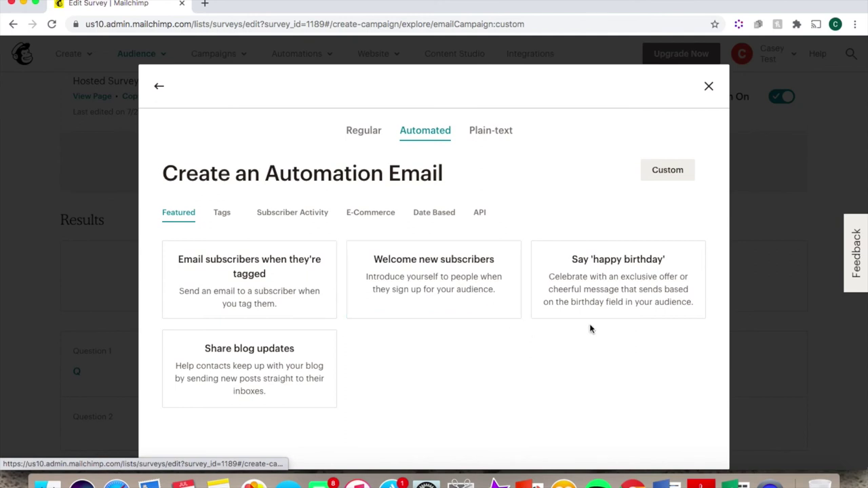
{"action": "left_click", "coordinate": [615, 266]}
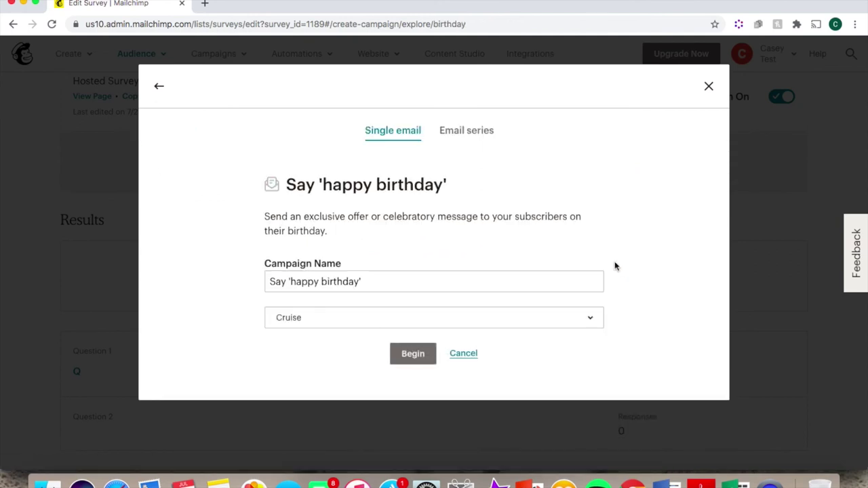
{"action": "left_click", "coordinate": [407, 353]}
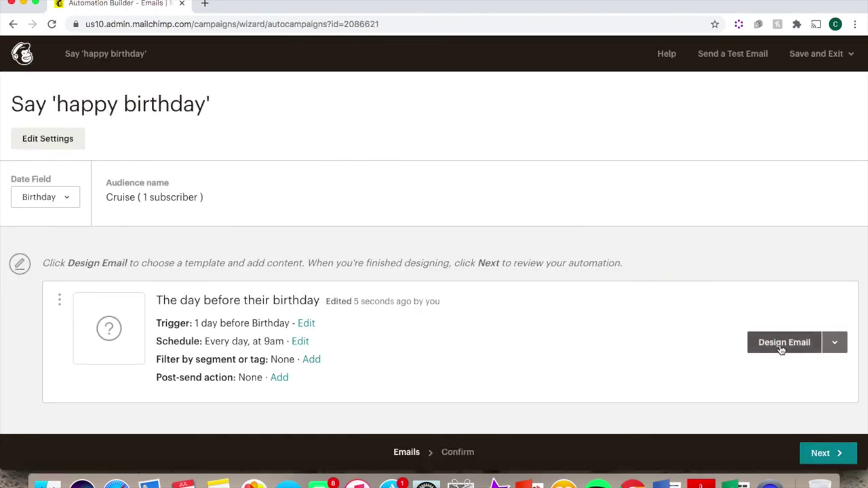
- Start designing the automation's day-before-birthday email and name it "Happy Birthday"
{"action": "left_click", "coordinate": [781, 349]}
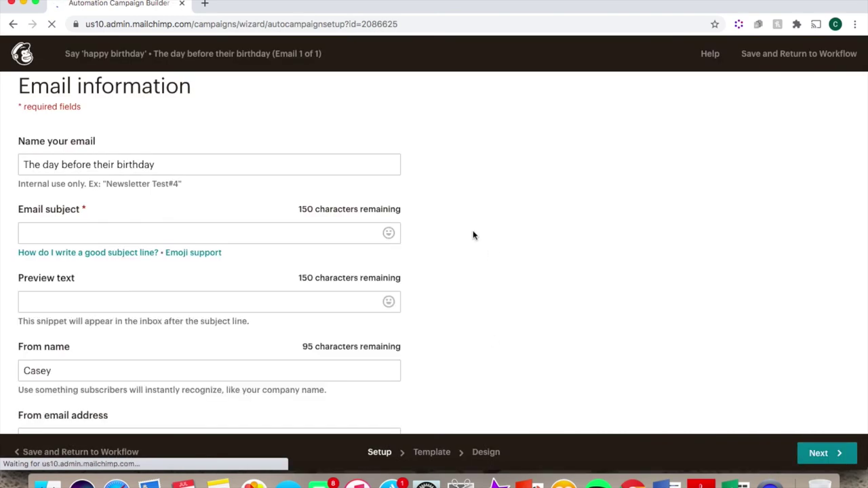
{"action": "triple_click", "coordinate": [206, 164]}
{"action": "type", "text": "H"}
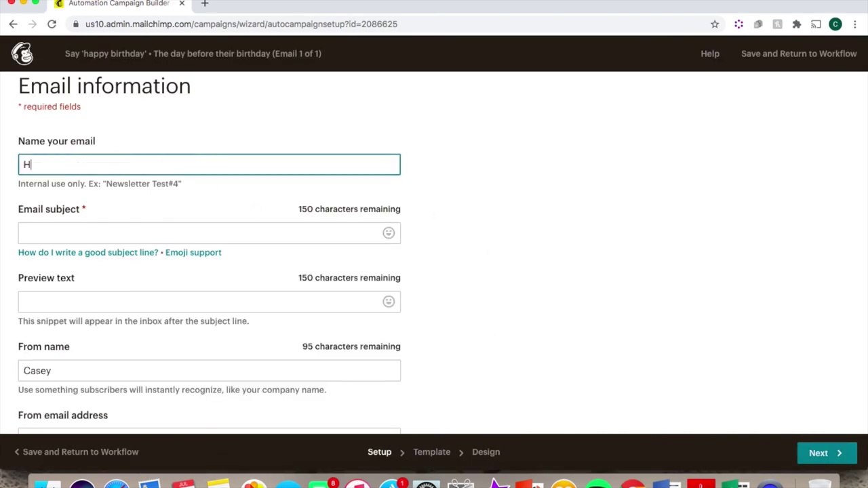
{"action": "type", "text": "appy Birthday"}
- Set the email subject to "Text", leave the preview text empty, and continue to the template layouts
{"action": "left_click", "coordinate": [55, 236]}
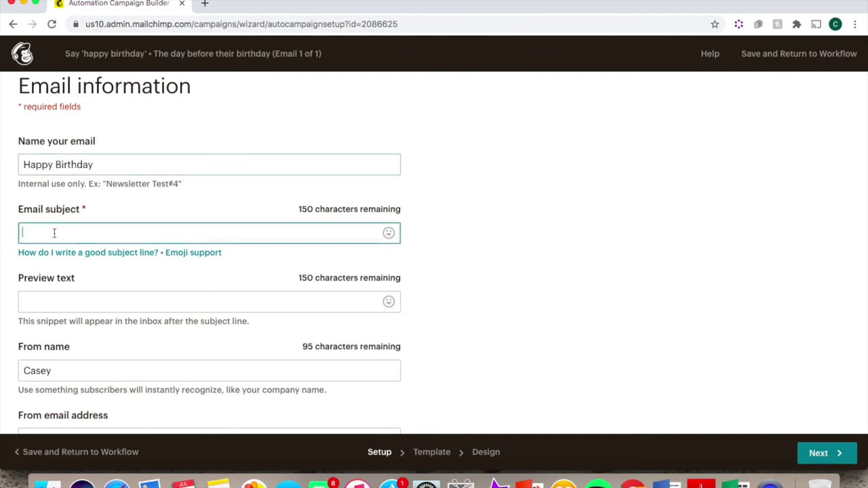
{"action": "left_click", "coordinate": [84, 303]}
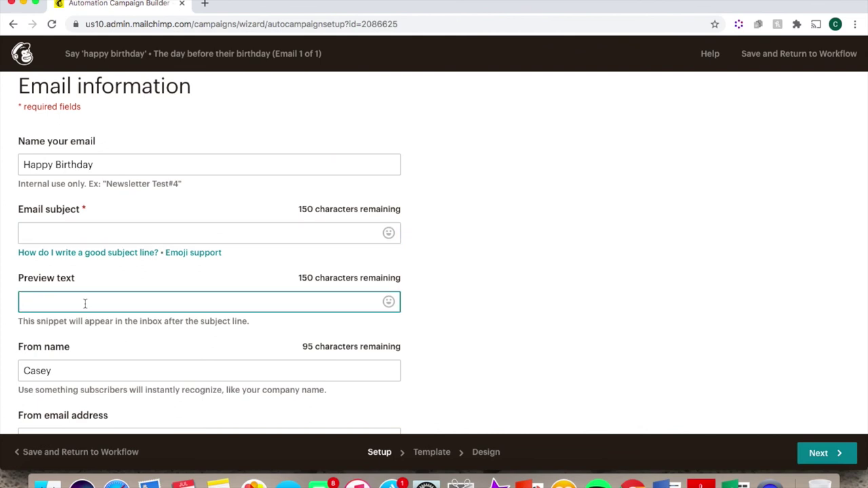
{"action": "key", "text": "Tab"}
{"action": "key", "text": "Tab"}
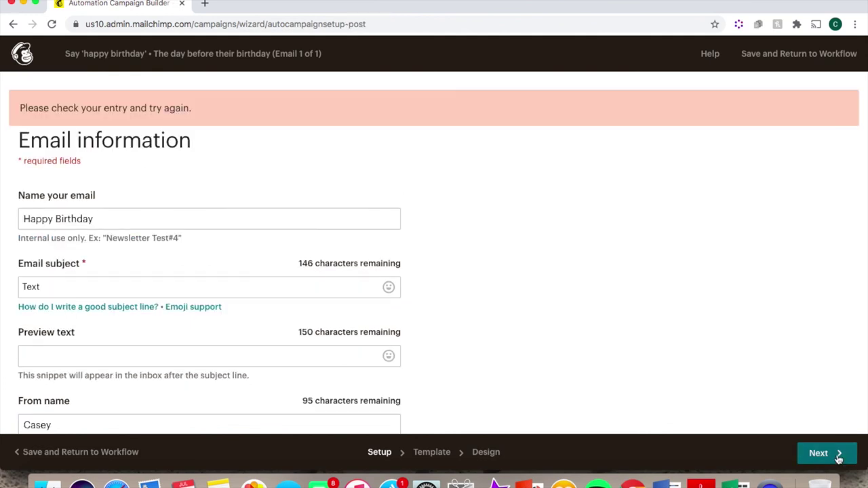
{"action": "left_click", "coordinate": [819, 453]}
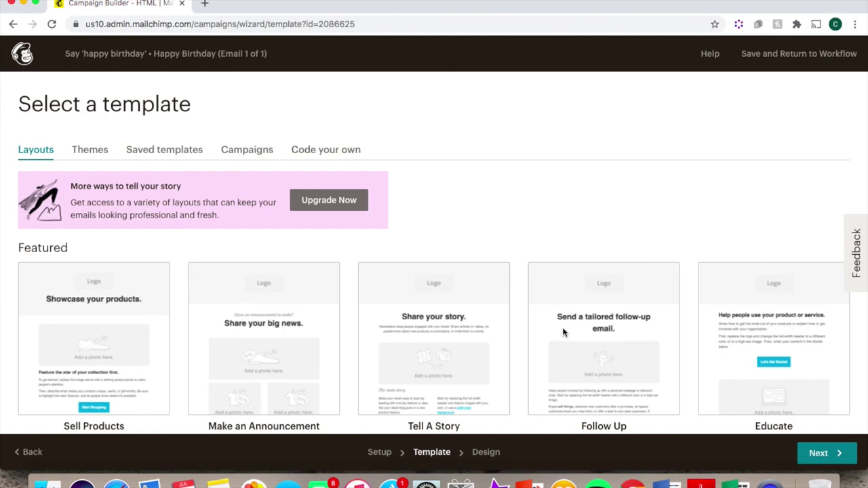
{"action": "scroll", "coordinate": [562, 332], "scroll_direction": "down", "scroll_amount": 4}
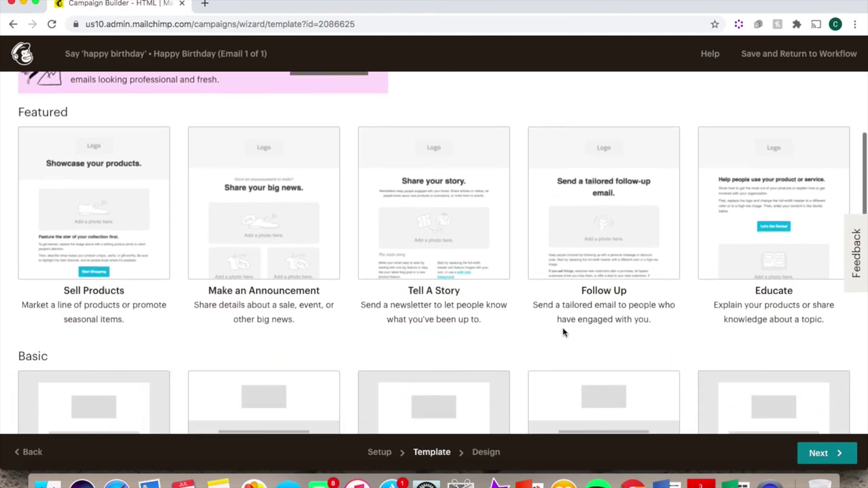